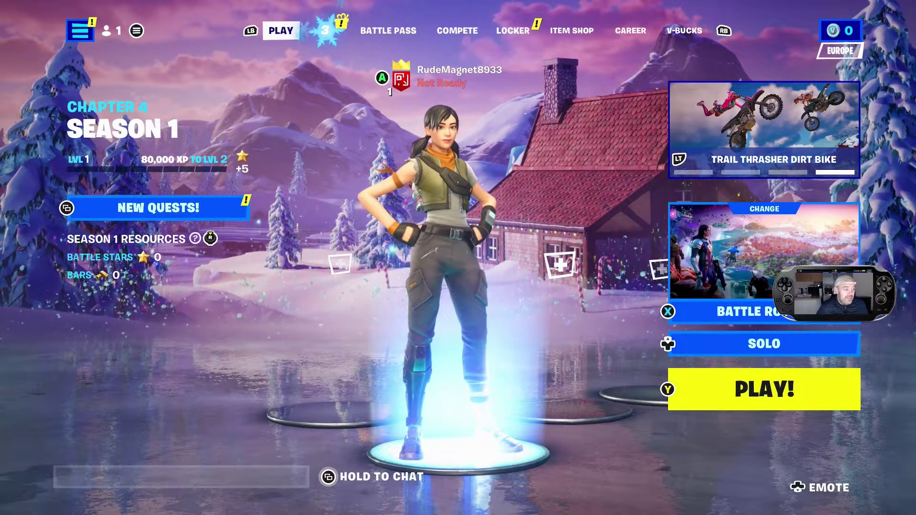
- Open Fortnite's Settings from the side panel's menu options
{"action": "key", "text": "Escape"}
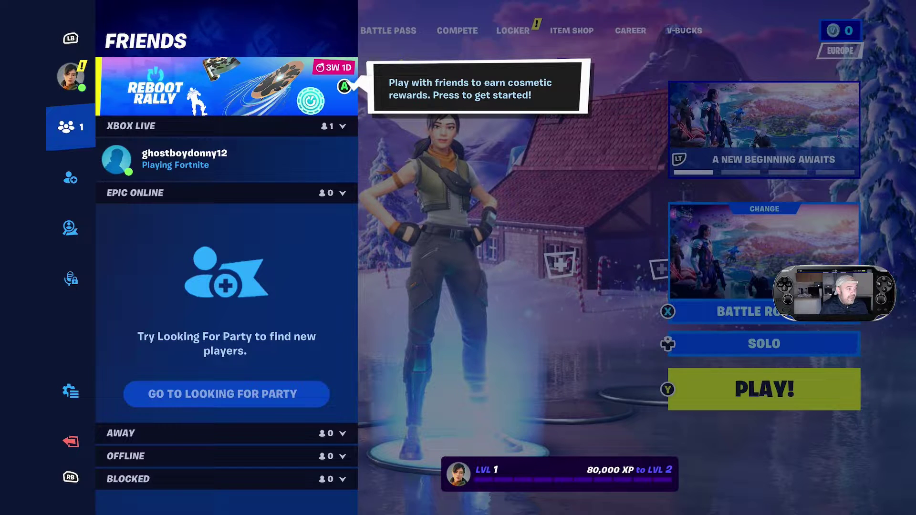
{"action": "key", "text": "Down"}
{"action": "key", "text": "Down"}
{"action": "key", "text": "Down"}
{"action": "key", "text": "Down"}
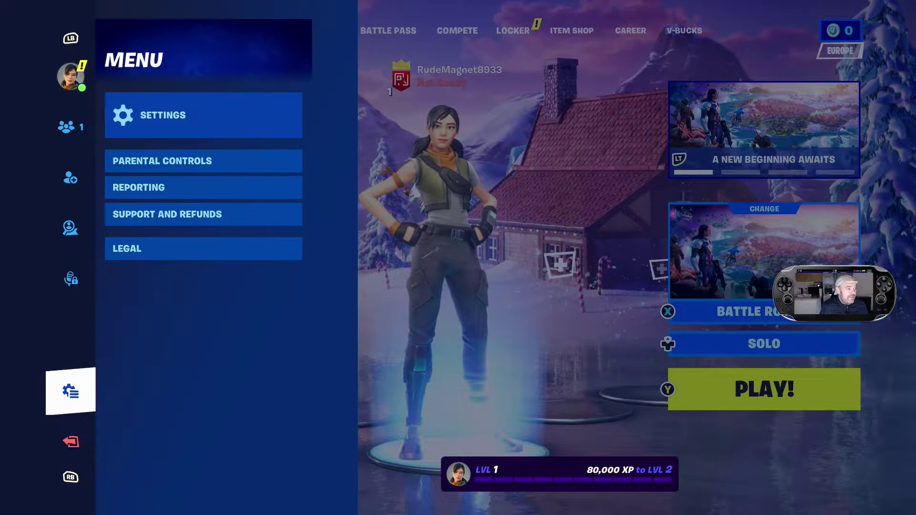
{"action": "key", "text": "Right"}
{"action": "key", "text": "Down"}
{"action": "key", "text": "Up"}
{"action": "key", "text": "Return"}
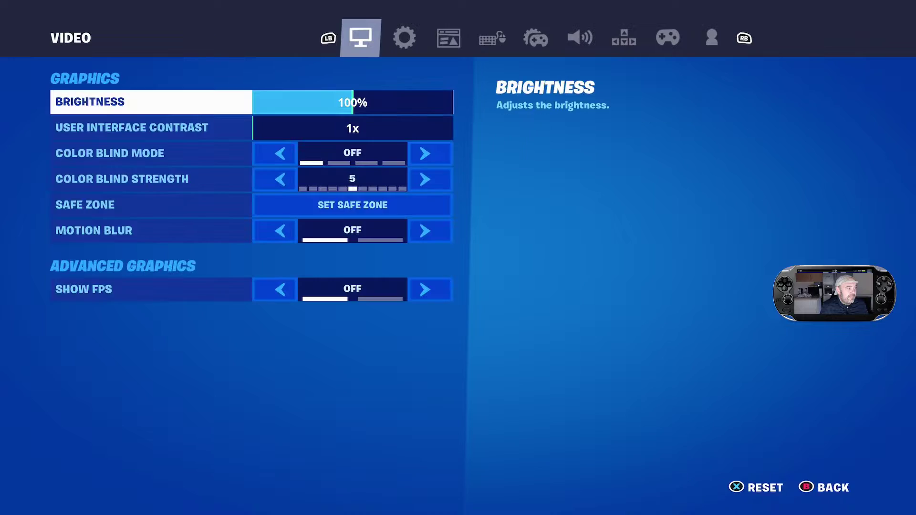
- Check the Audio tab's Voice Chat Method, showing Nobody with open mic
{"action": "key", "text": "e"}
{"action": "key", "text": "e"}
{"action": "key", "text": "e"}
{"action": "key", "text": "e"}
{"action": "key", "text": "e"}
{"action": "key", "text": "Down"}
{"action": "key", "text": "Down"}
{"action": "key", "text": "Down"}
{"action": "key", "text": "Down"}
{"action": "key", "text": "Down"}
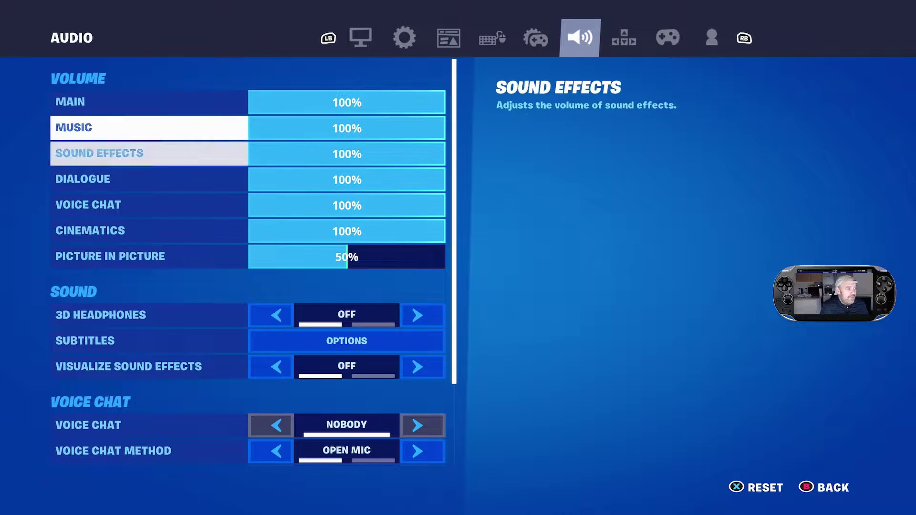
{"action": "key", "text": "Down"}
{"action": "key", "text": "Down"}
{"action": "key", "text": "Down"}
{"action": "key", "text": "Down"}
{"action": "key", "text": "Down"}
{"action": "key", "text": "Down"}
{"action": "key", "text": "Down"}
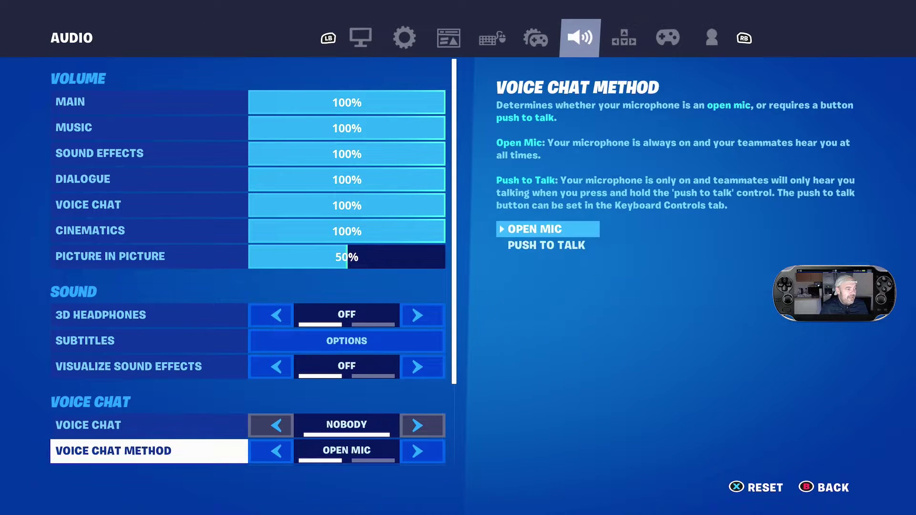
{"action": "key", "text": "Up"}
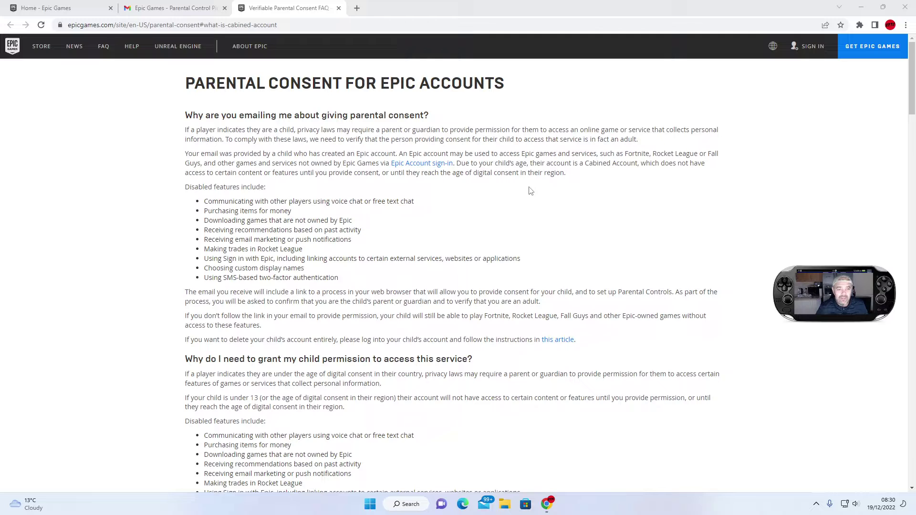
- Switch to the Gmail tab with the Epic Games Parental Control Pin email
{"action": "left_click", "coordinate": [185, 8]}
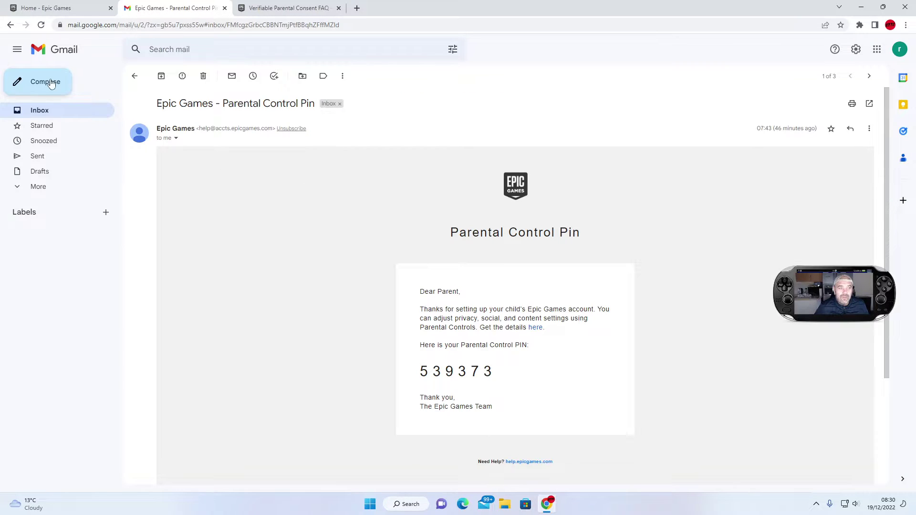
- Read the account-creation, adult-verification and Parental Control Pin emails, returning to the inbox between them
{"action": "left_click", "coordinate": [134, 76]}
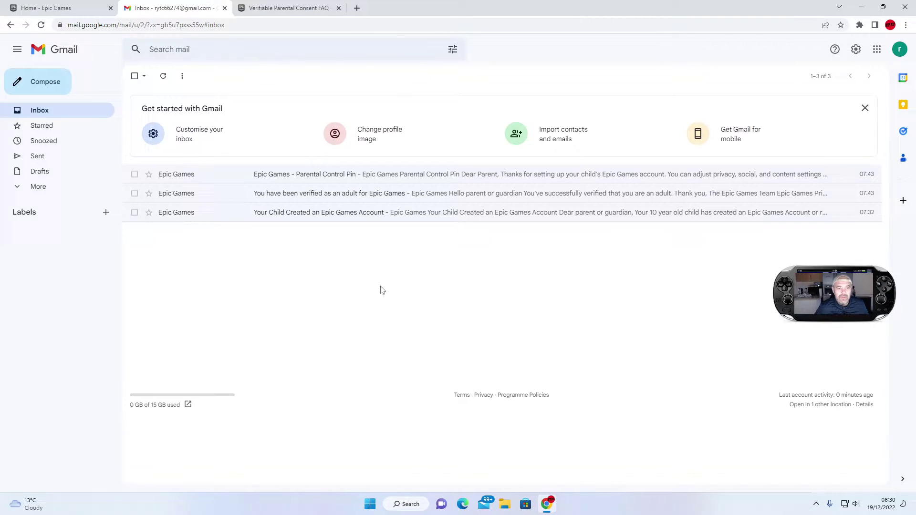
{"action": "left_click", "coordinate": [268, 213]}
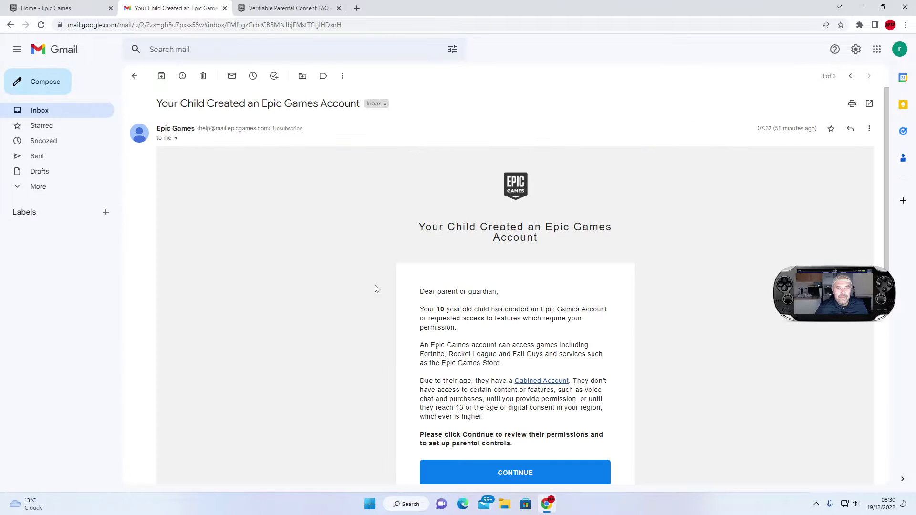
{"action": "left_click", "coordinate": [135, 76]}
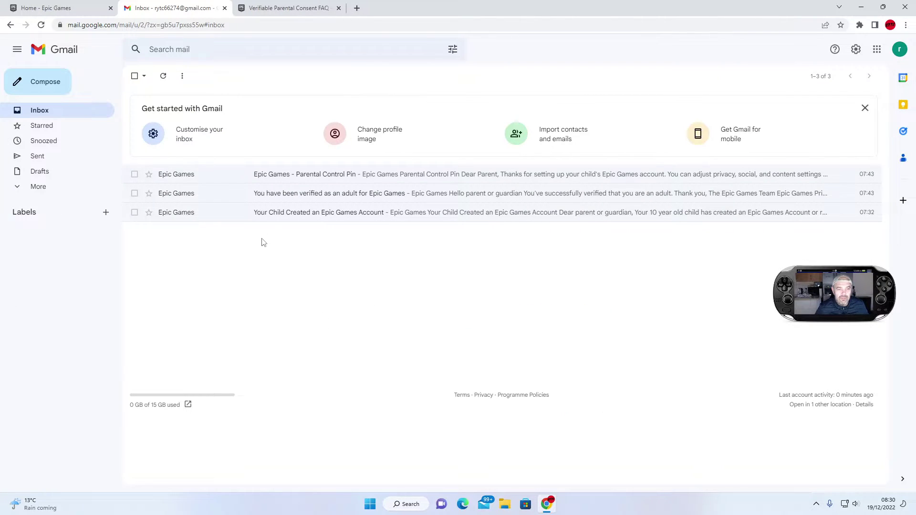
{"action": "left_click", "coordinate": [299, 198]}
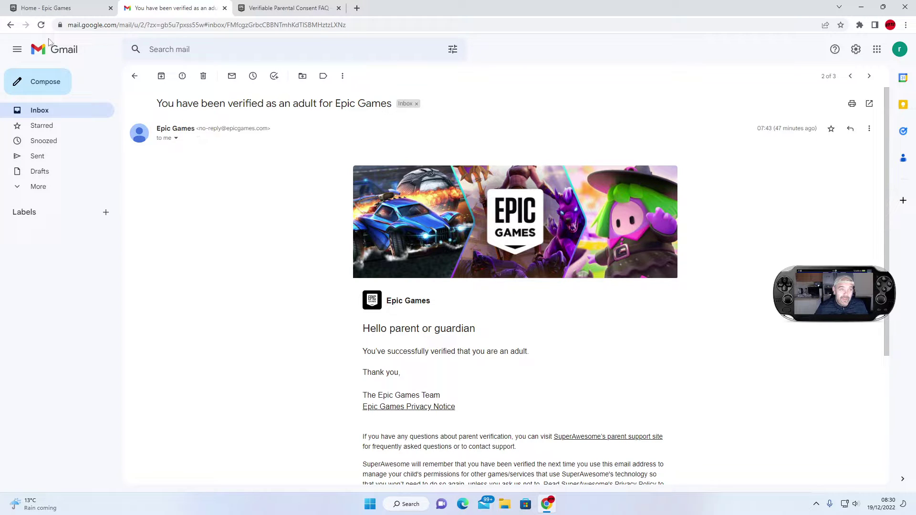
{"action": "left_click", "coordinate": [133, 77]}
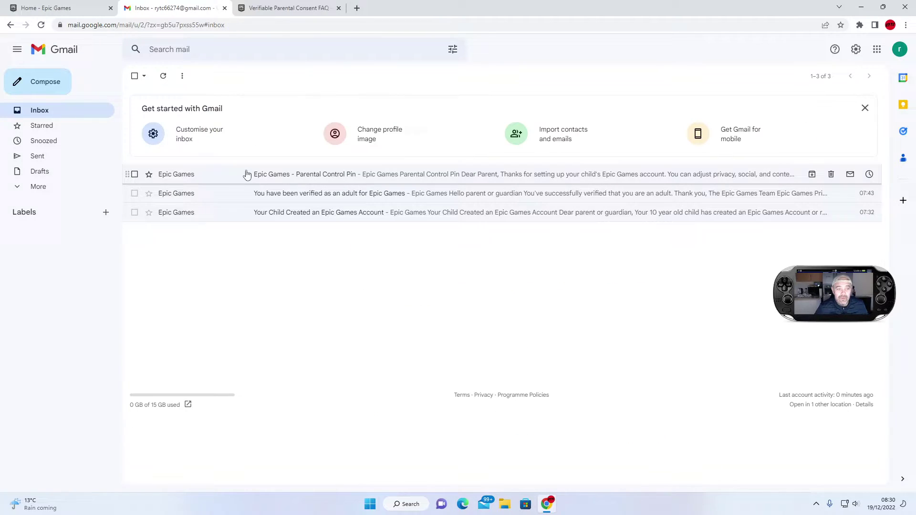
{"action": "left_click", "coordinate": [201, 176]}
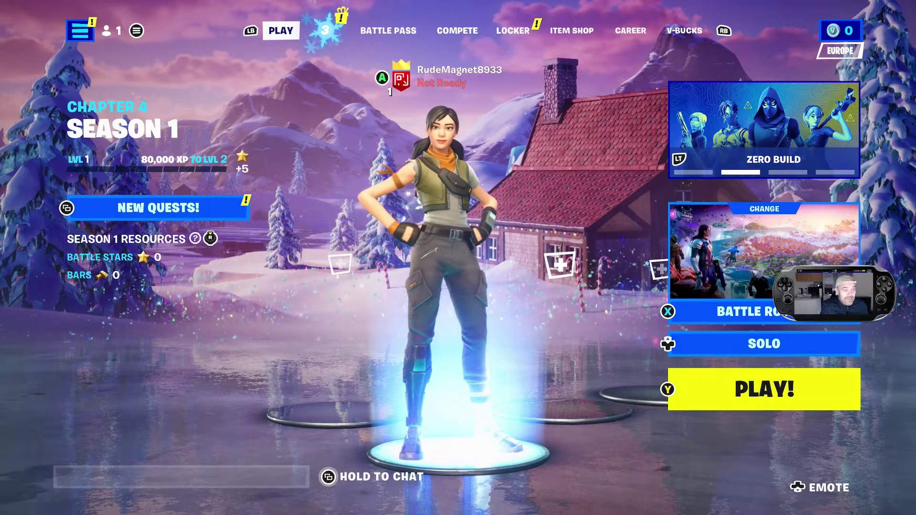
- Open the Fortnite side panel, then close it back to the lobby
{"action": "key", "text": "Escape"}
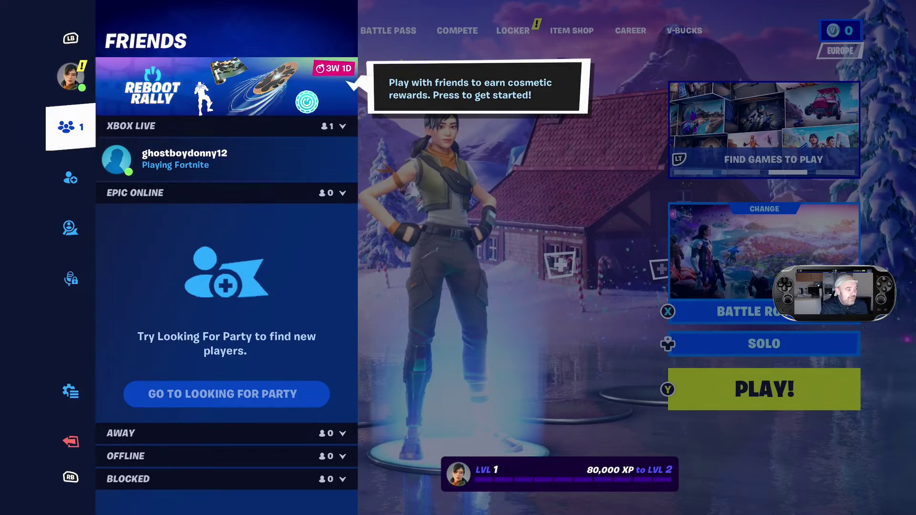
{"action": "key", "text": "Down"}
{"action": "key", "text": "Down"}
{"action": "key", "text": "Down"}
{"action": "key", "text": "Down"}
{"action": "key", "text": "Escape"}
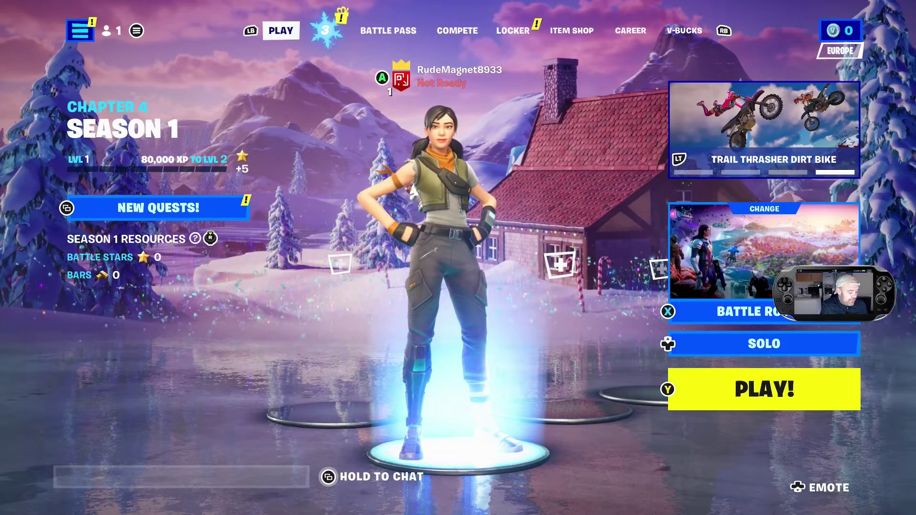
- Quit Fortnite from the Xbox guide and relaunch it from Home
{"action": "key", "text": "super"}
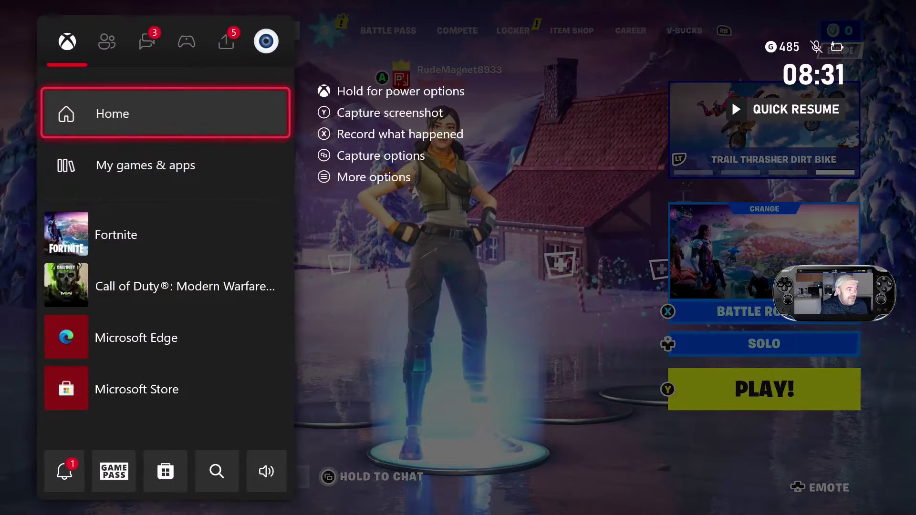
{"action": "key", "text": "Down"}
{"action": "key", "text": "Down"}
{"action": "key", "text": "Menu"}
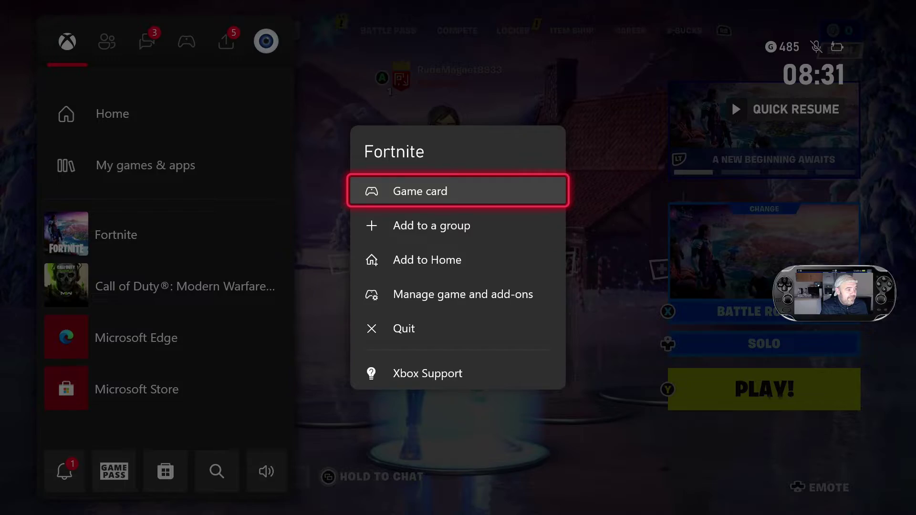
{"action": "key", "text": "Down"}
{"action": "key", "text": "Down"}
{"action": "key", "text": "Down"}
{"action": "key", "text": "Down"}
{"action": "key", "text": "Return"}
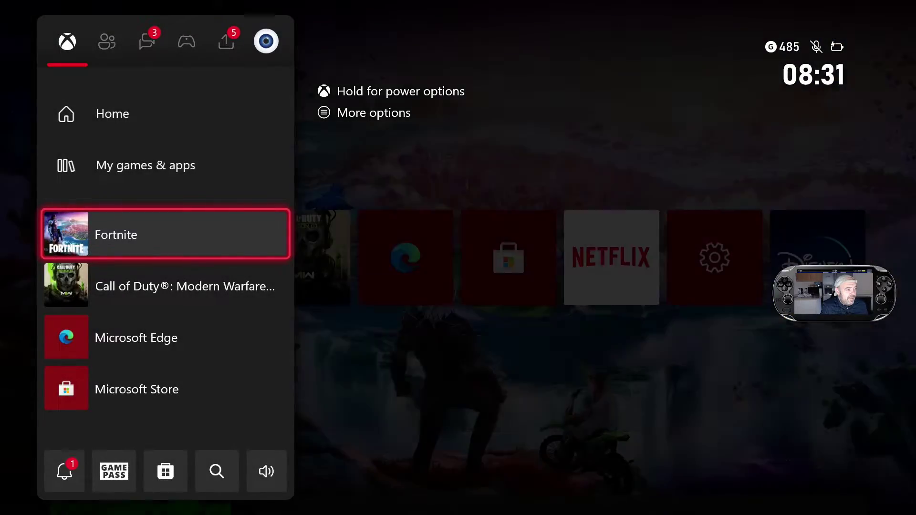
{"action": "key", "text": "Return"}
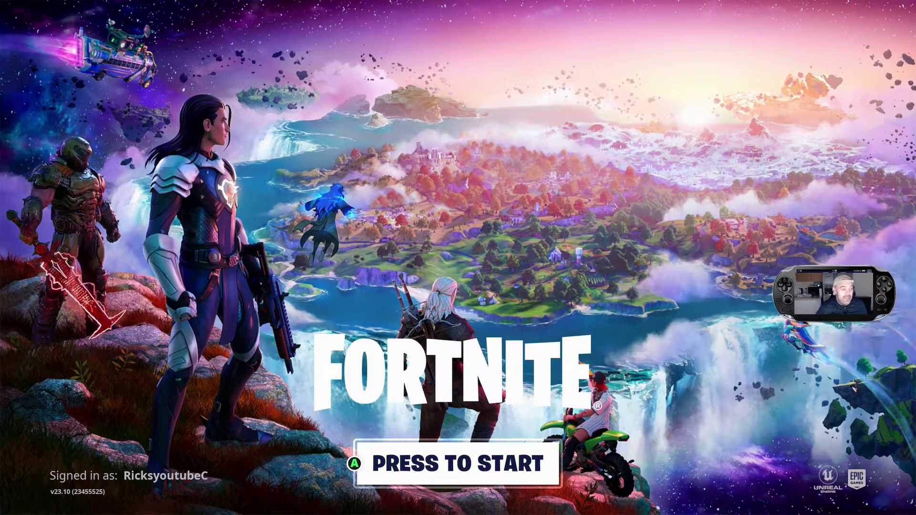
- Start Fortnite from the PRESS TO START title screen so it begins loading
{"action": "key", "text": "Return"}
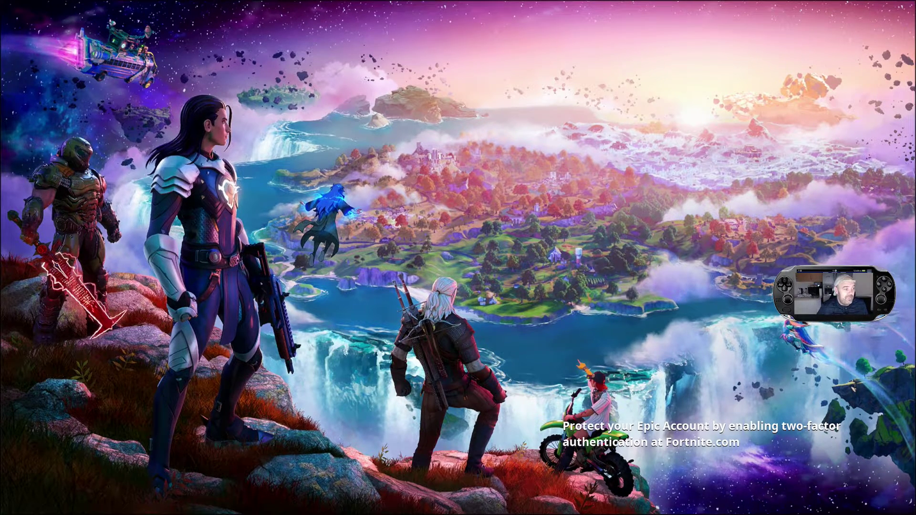